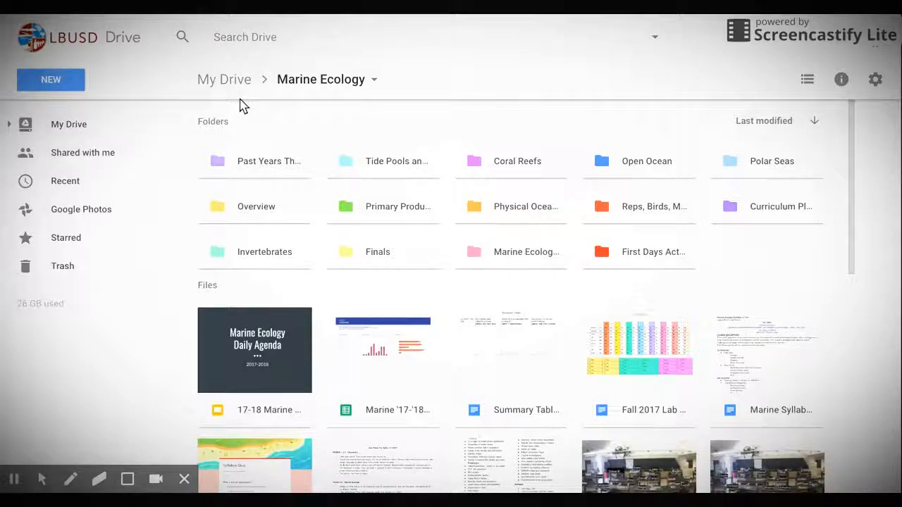
From the NEW menu's More submenu in Google Drive, start a new Lucidchart Diagram
click(51, 81)
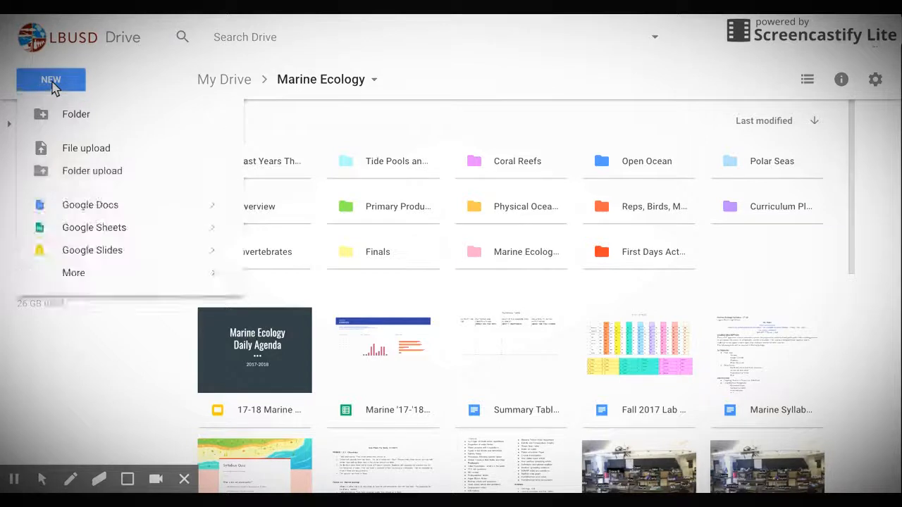
click(212, 277)
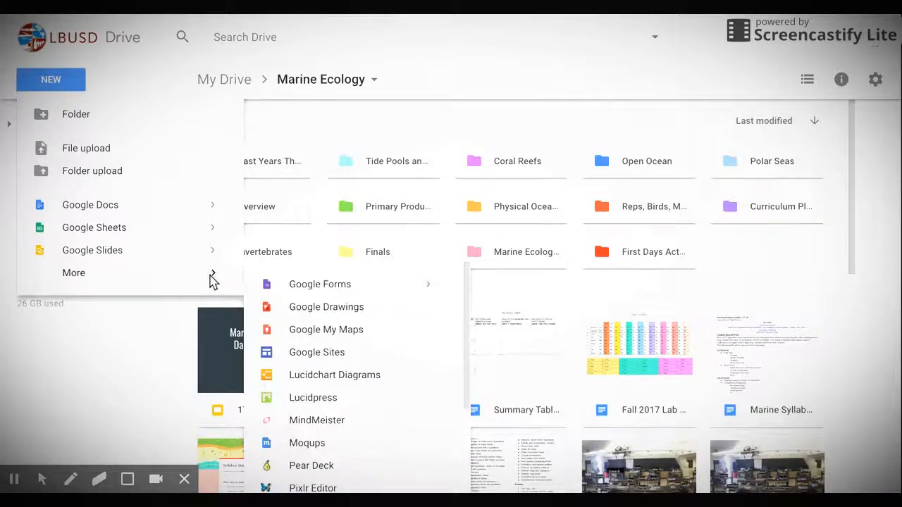
click(376, 375)
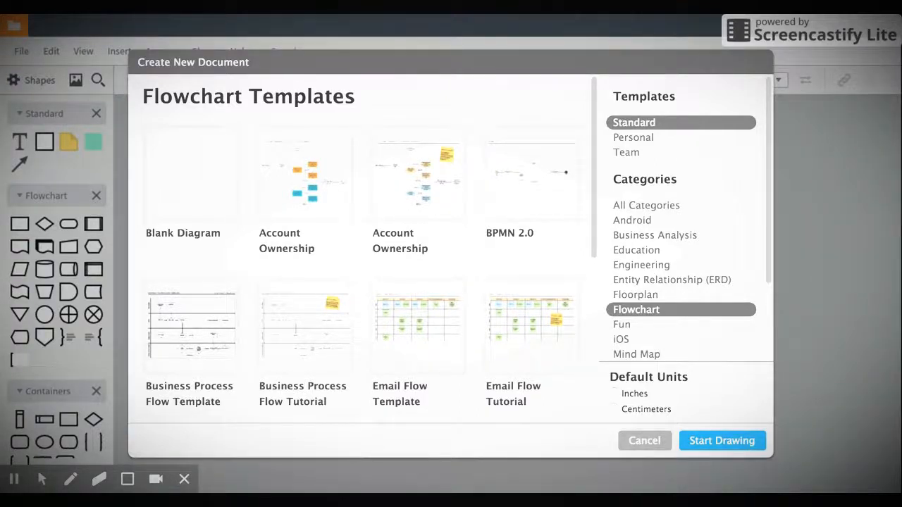
Choose Blank Diagram and start drawing in it
click(185, 190)
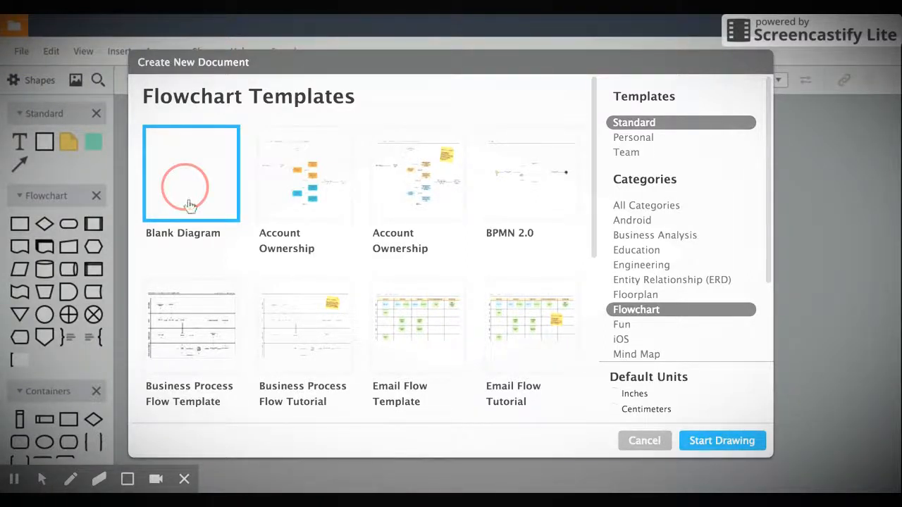
click(727, 448)
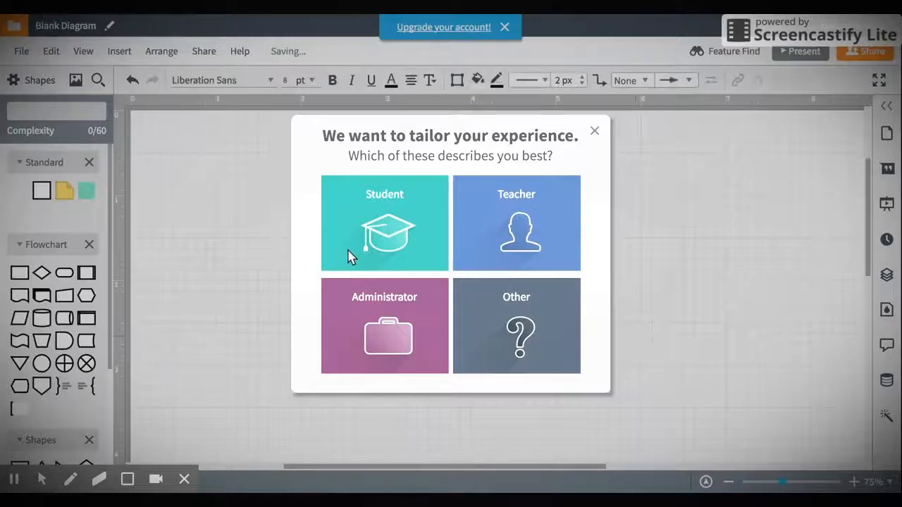
Pick Teacher as your role, close the survey, and go to the document
click(556, 217)
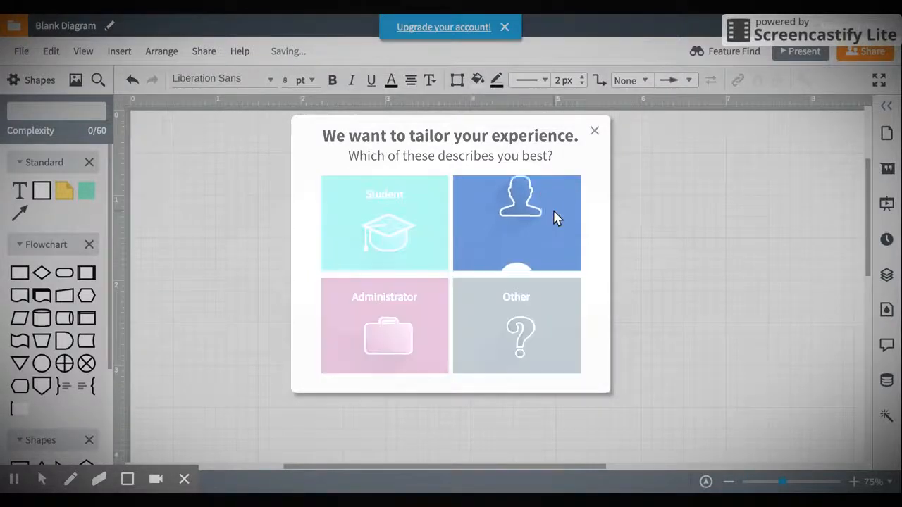
click(594, 131)
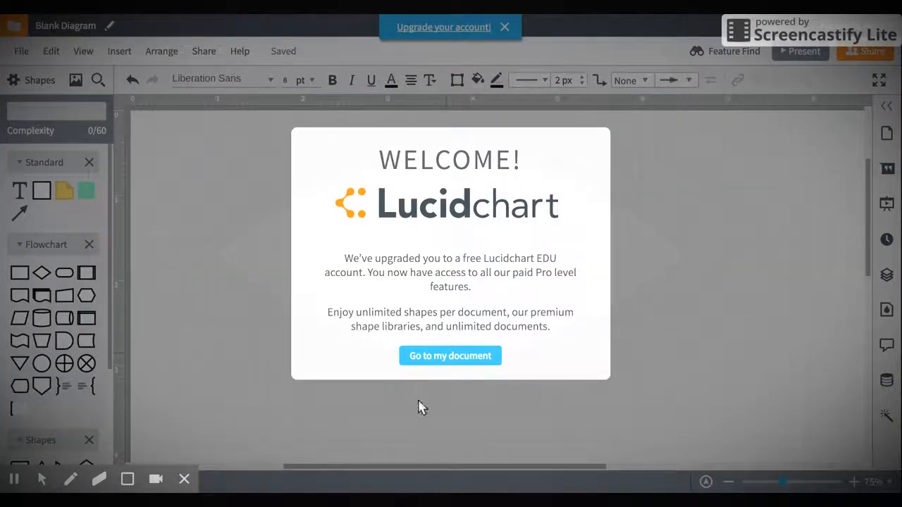
click(441, 356)
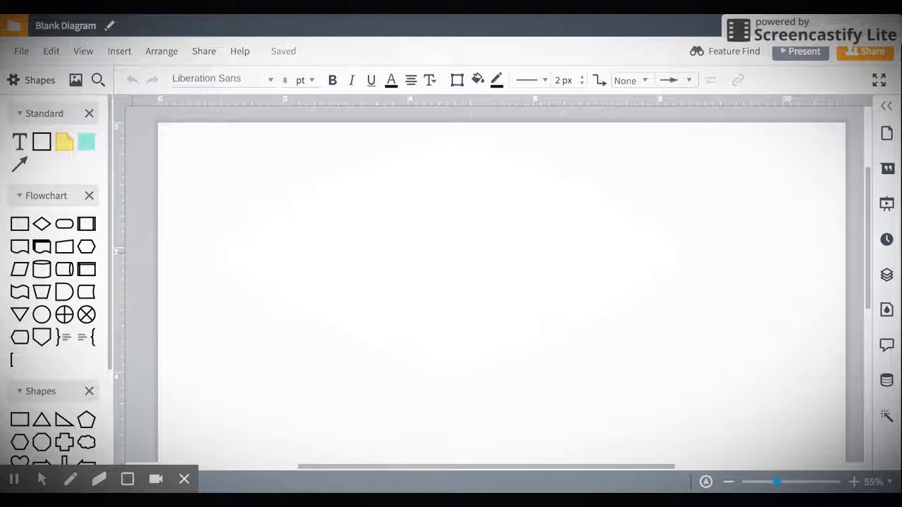
Place a Process rectangle near the top labelled 'Plankton', make it shorter, and dismiss the survey
mouse_move(39, 233)
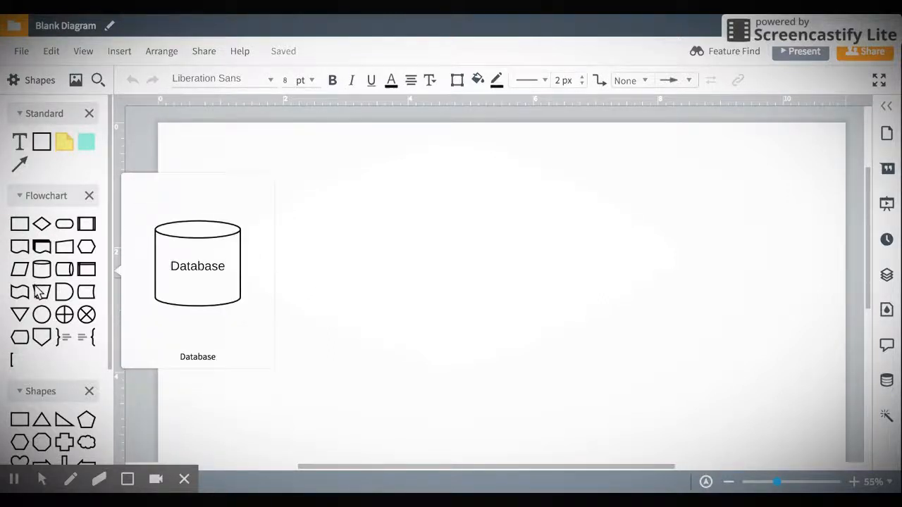
mouse_move(42, 337)
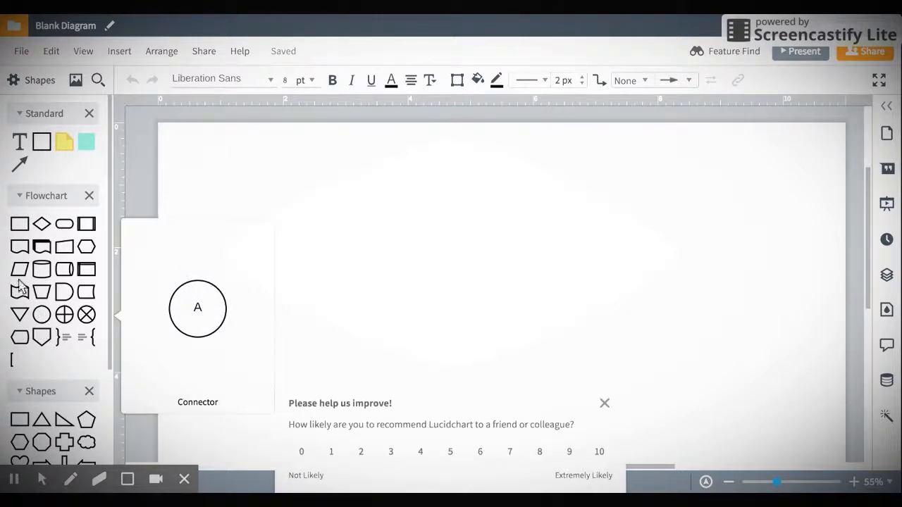
drag(17, 228, 501, 157)
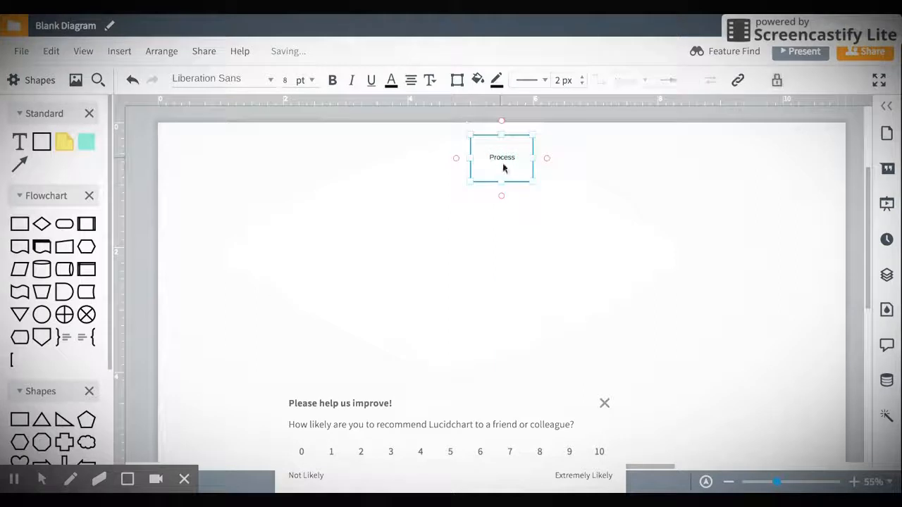
click(513, 160)
key(BackSpace)
text(Plankton)
drag(533, 183, 534, 162)
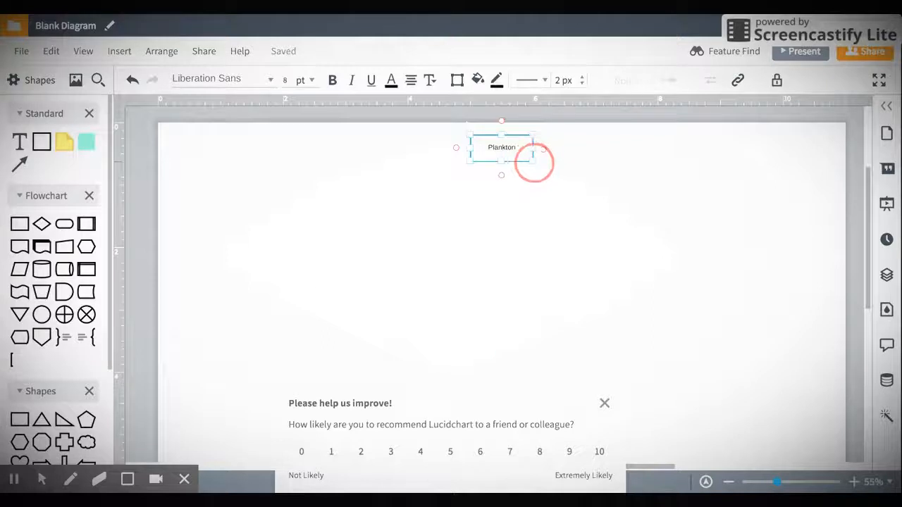
click(604, 404)
click(491, 146)
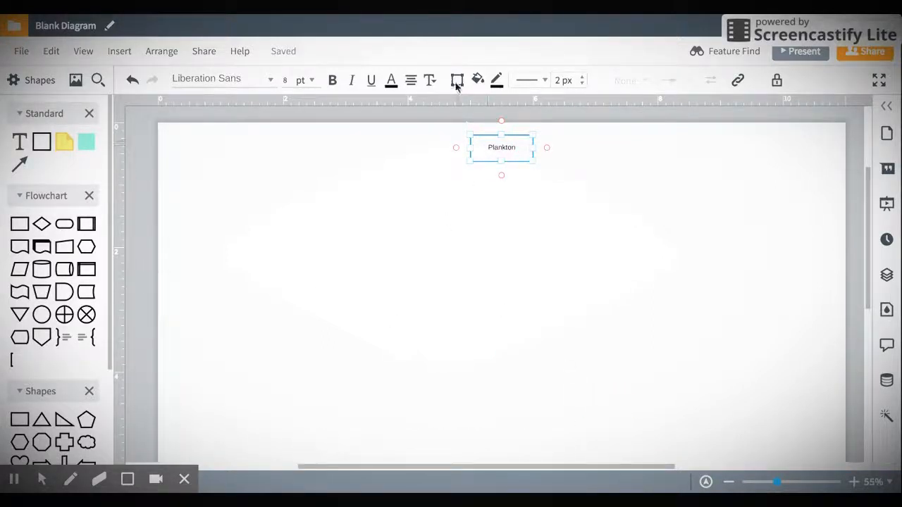
Fill the Plankton box with purple, leaving the other fill options unchanged
click(480, 81)
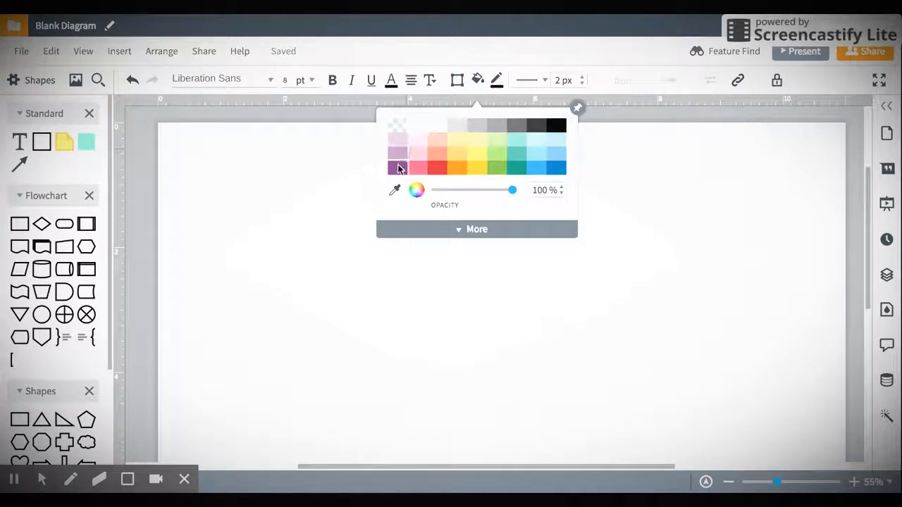
click(399, 168)
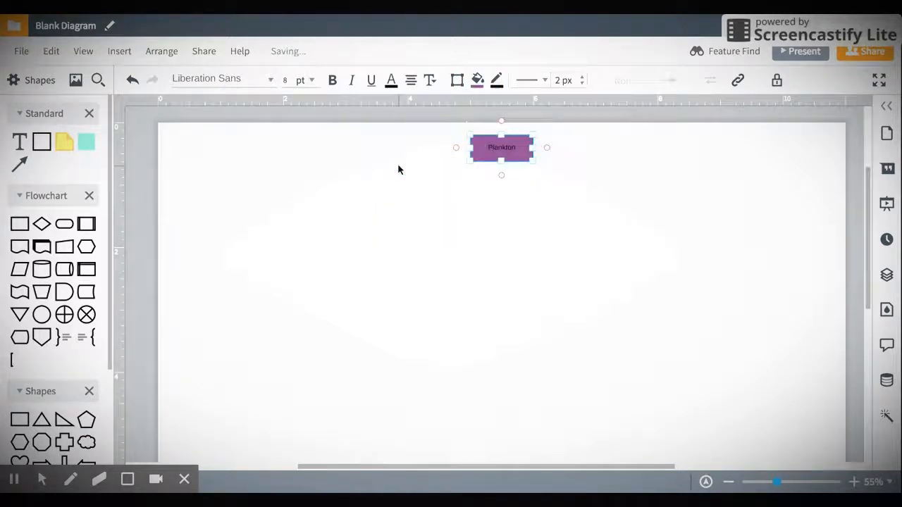
click(480, 81)
click(504, 255)
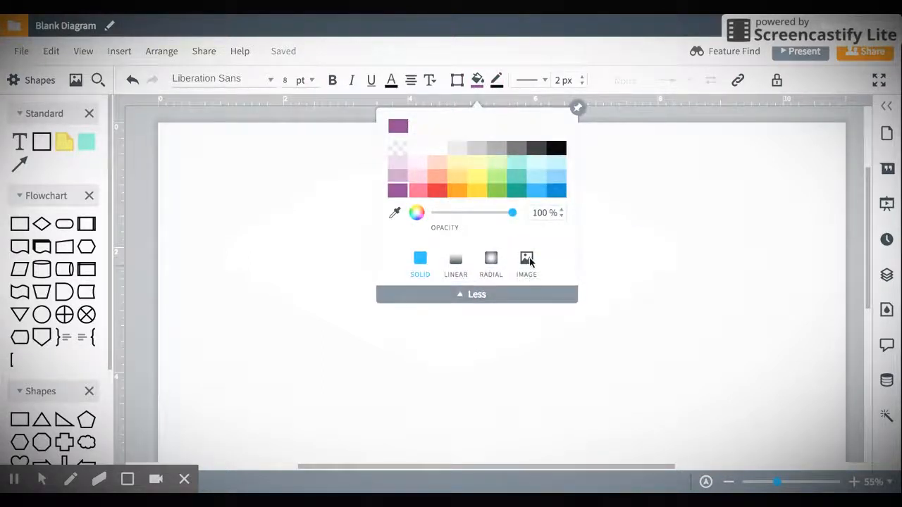
click(528, 260)
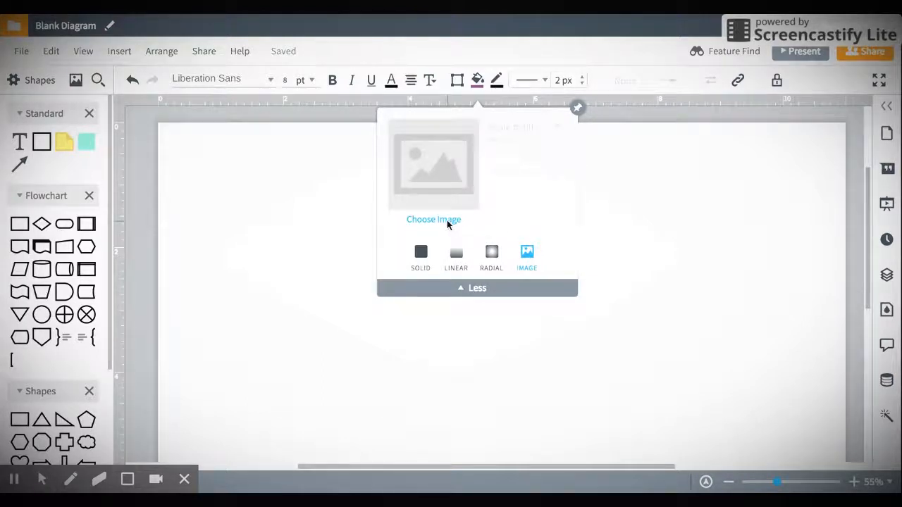
click(335, 271)
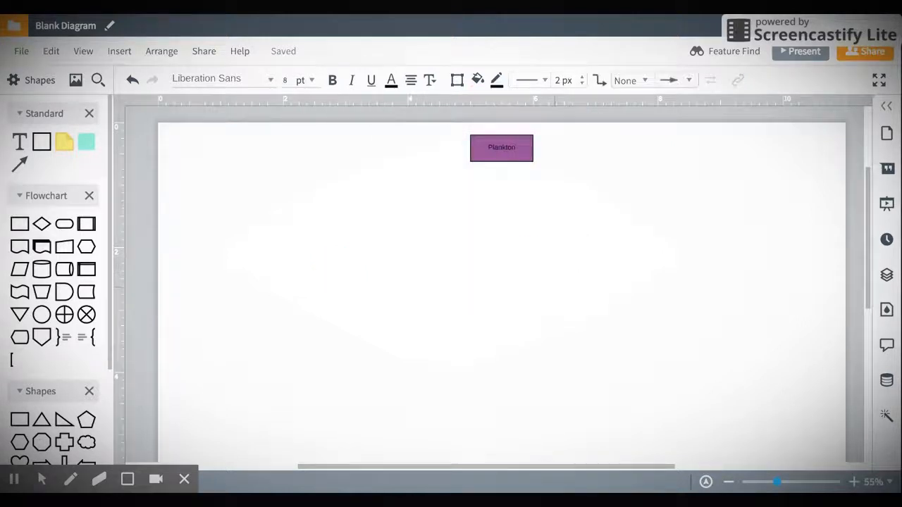
Make the Plankton label text white
click(499, 150)
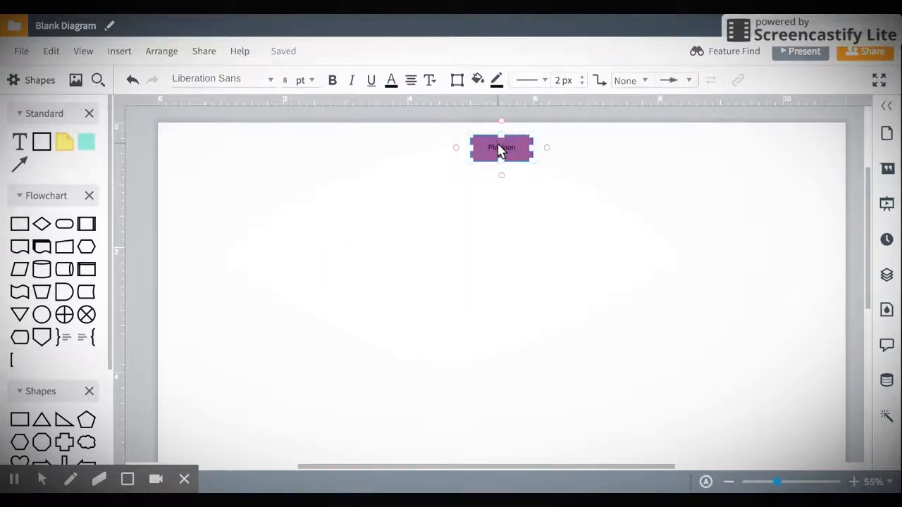
click(499, 149)
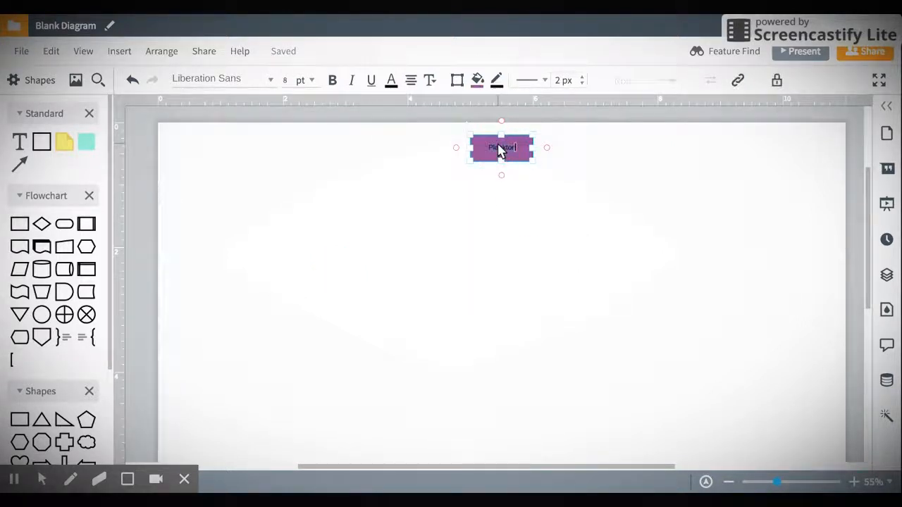
click(497, 80)
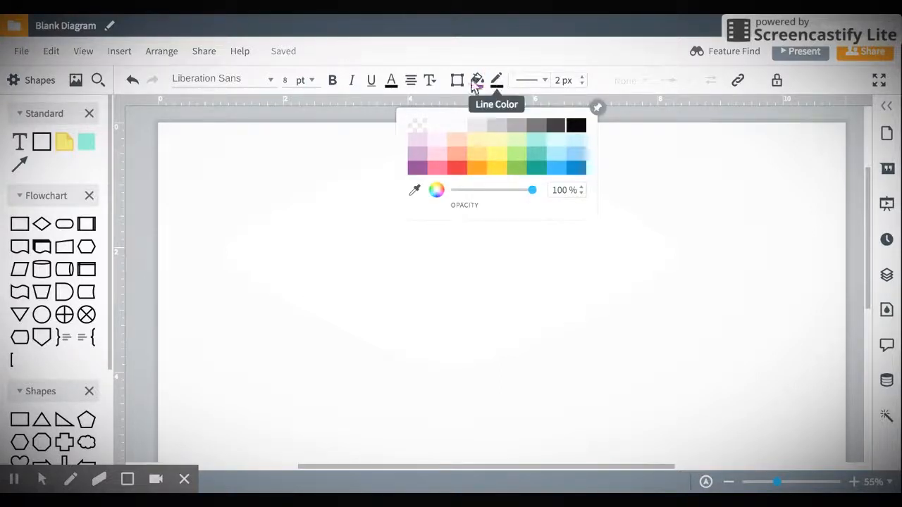
click(391, 81)
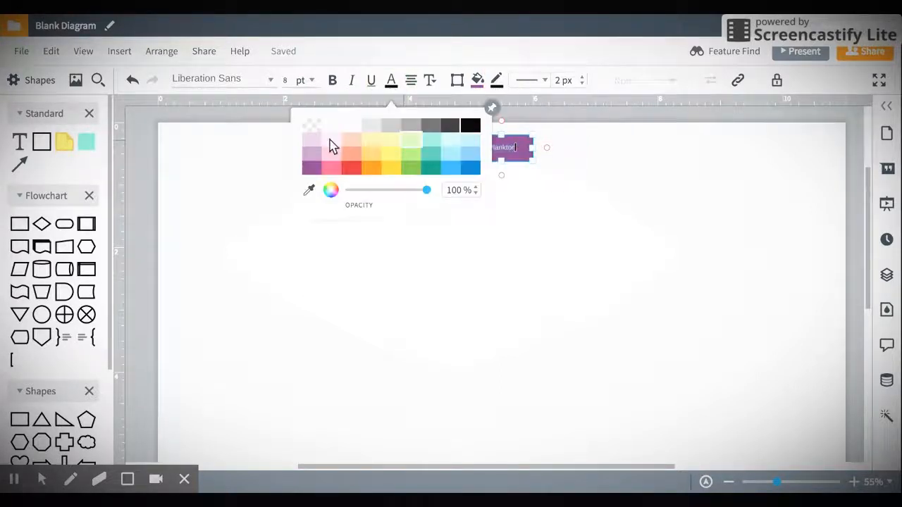
click(336, 131)
click(458, 260)
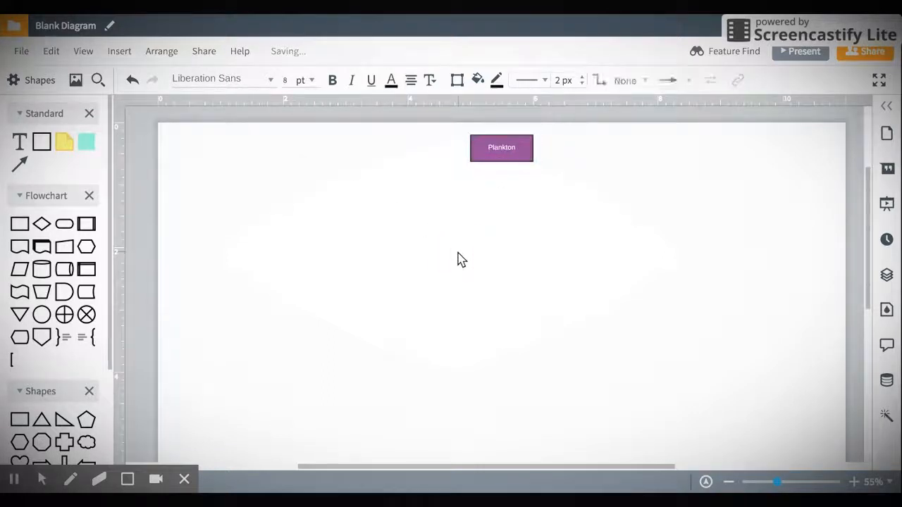
Place two Connector circles from the Flowchart panel, one on each side of Plankton
mouse_move(64, 236)
mouse_move(46, 315)
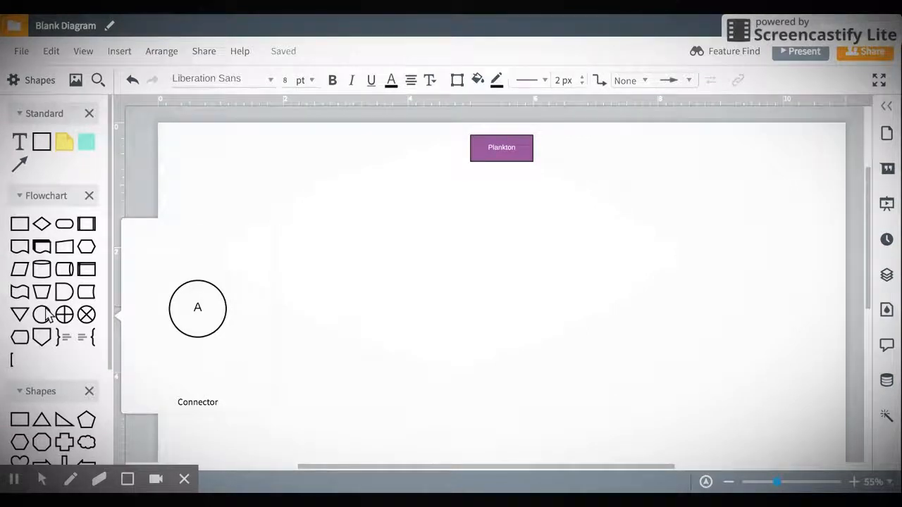
mouse_move(41, 276)
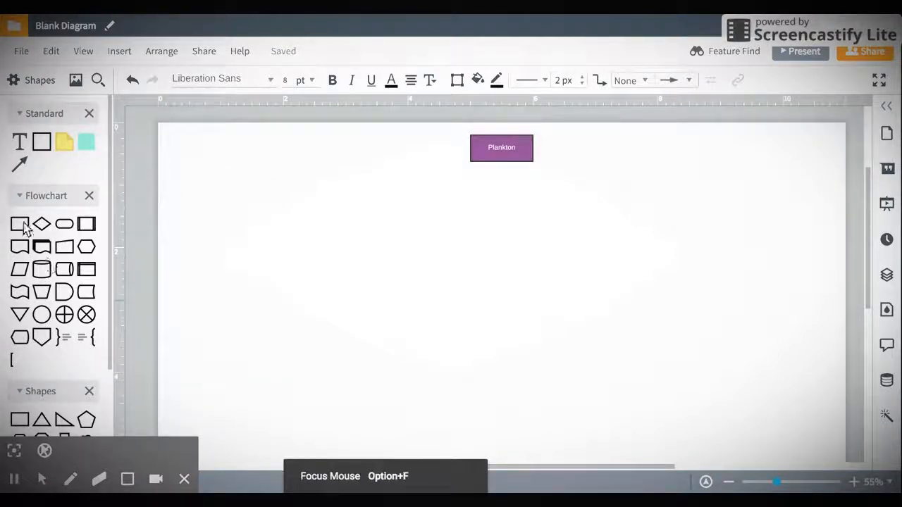
mouse_move(59, 292)
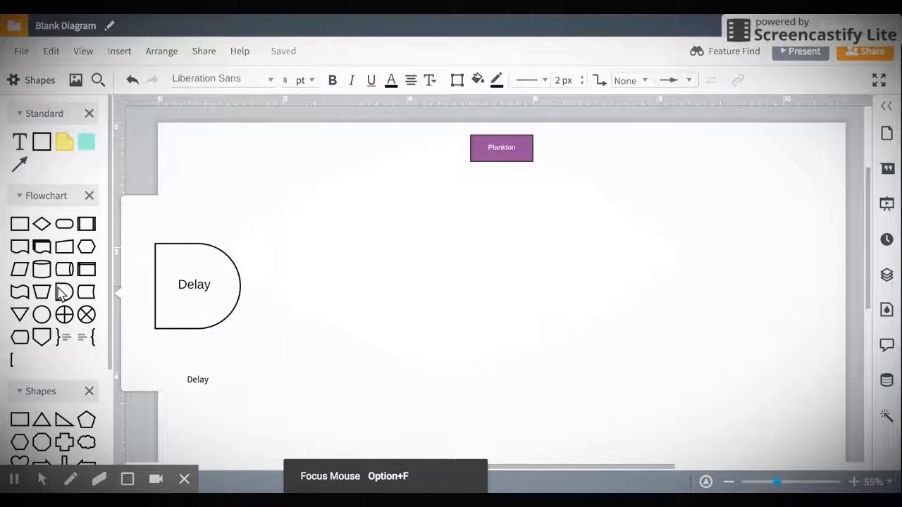
drag(45, 312, 392, 177)
drag(44, 316, 610, 176)
Label the left circle 'Phytoplankton' and the right 'Zooplankton', then nudge Phytoplankton slightly
click(397, 177)
text(Phytop)
key(BackSpace)
key(BackSpace)
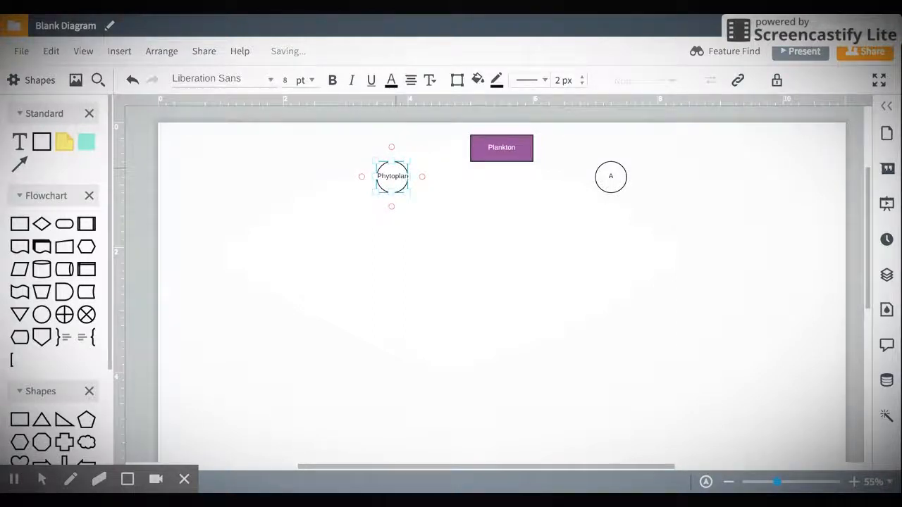
click(611, 180)
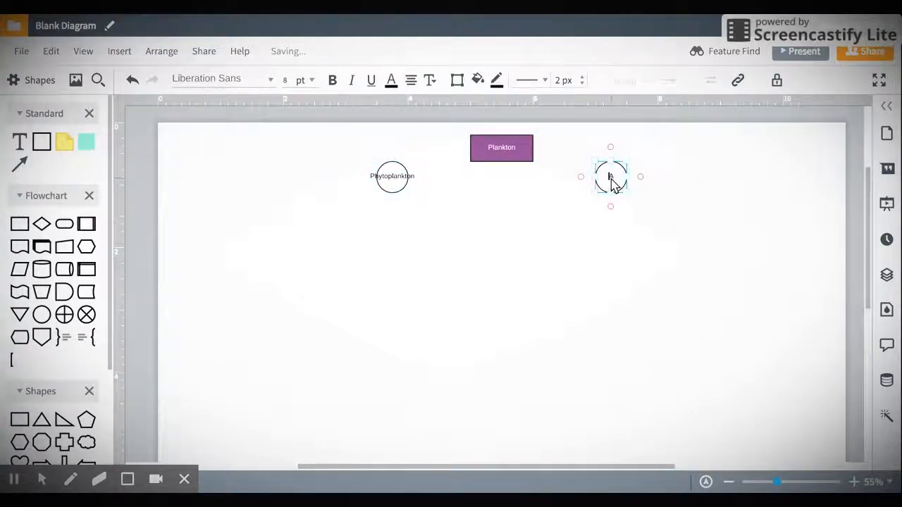
text(Zooplankton)
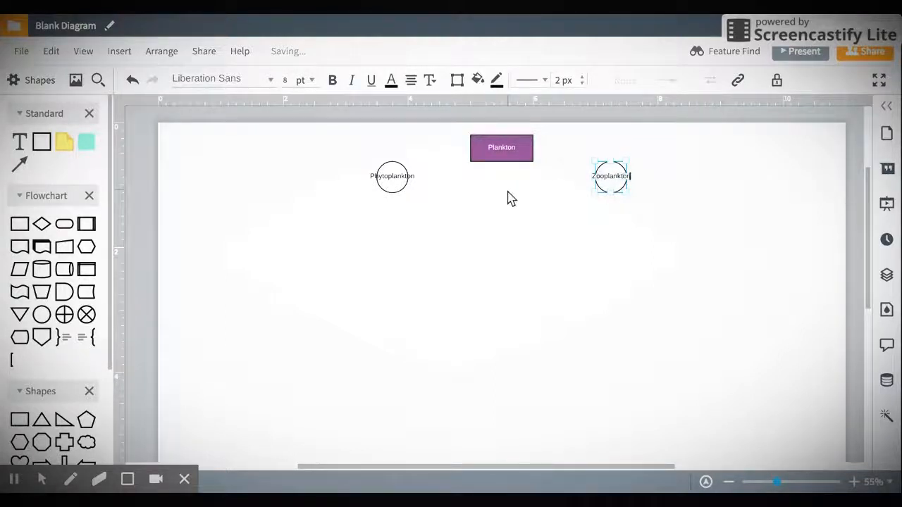
click(401, 183)
drag(407, 182, 348, 168)
Widen Zooplankton into an oval and draw arrows from Plankton to both ovals
click(625, 165)
drag(626, 167, 644, 172)
key(Delete)
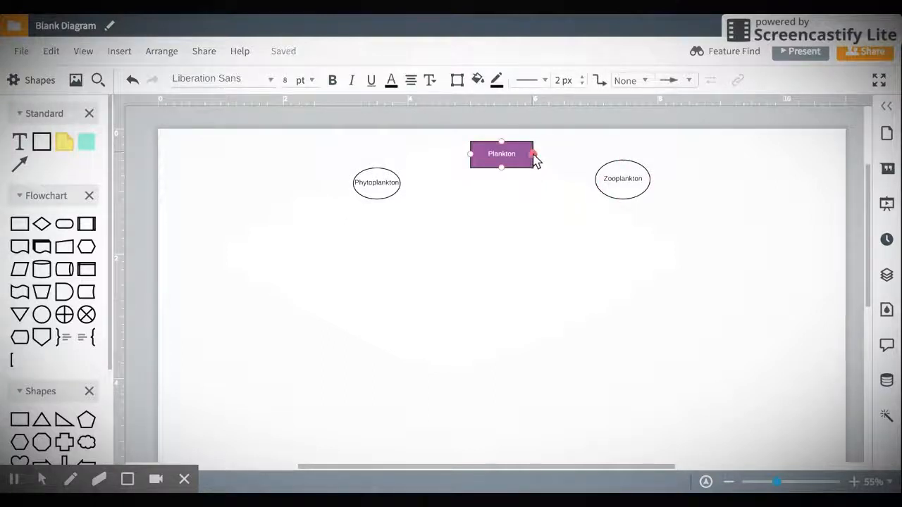
drag(533, 156, 622, 177)
mouse_move(470, 175)
mouse_down()
mouse_move(401, 181)
mouse_move(378, 171)
mouse_move(377, 185)
mouse_up()
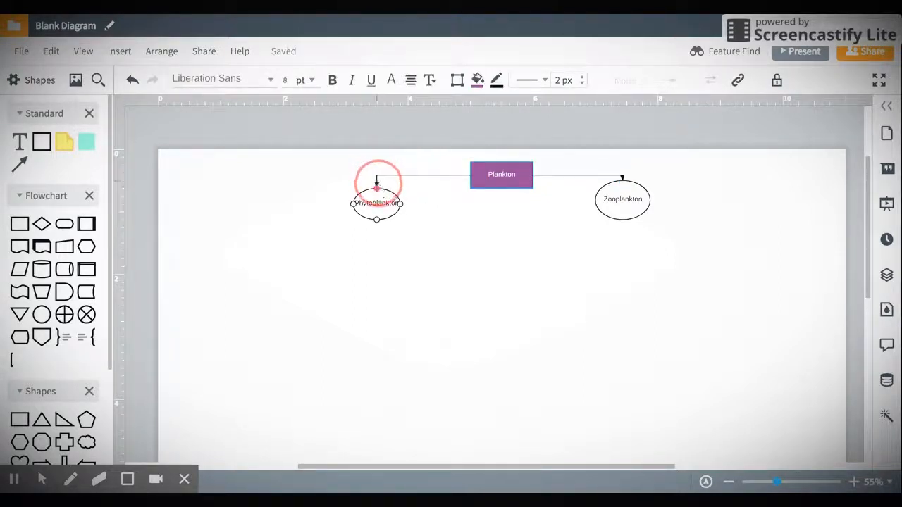
Move the Zooplankton oval down-right and the Phytoplankton oval down-left
mouse_move(624, 203)
mouse_down()
mouse_move(671, 310)
mouse_move(662, 324)
mouse_move(536, 264)
mouse_move(740, 264)
mouse_move(761, 201)
mouse_move(606, 263)
mouse_move(638, 206)
mouse_up()
drag(381, 212, 345, 209)
click(455, 238)
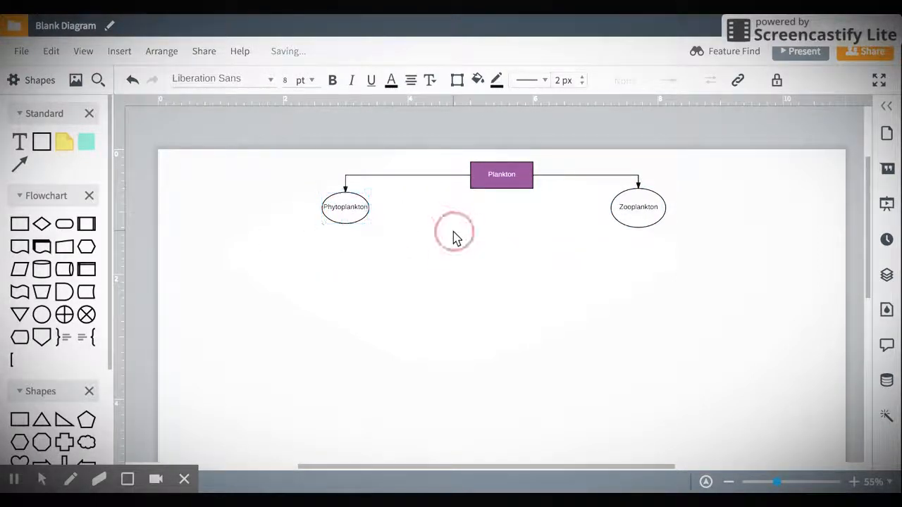